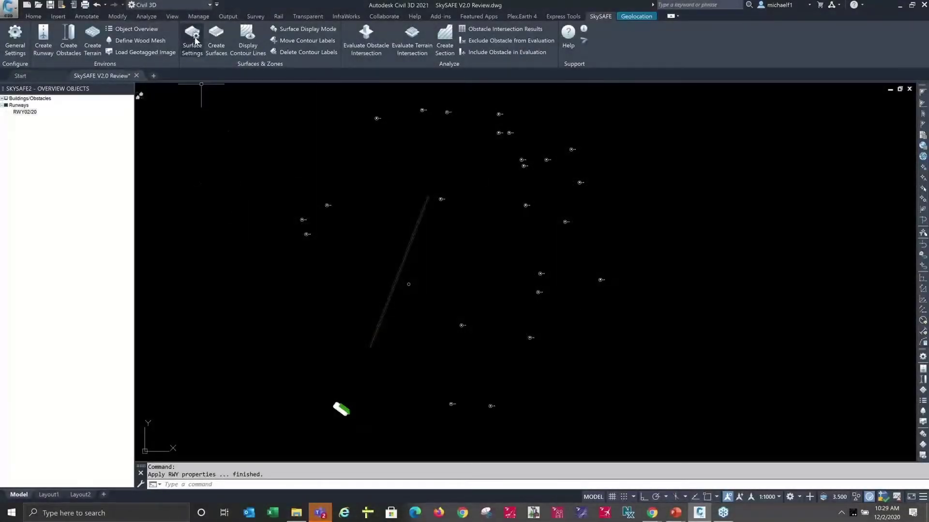
- Open SkySAFE Surfaces & Zones Settings, showing contour lines at 10.00 m spacing in cyan
{"action": "left_click", "coordinate": [193, 40]}
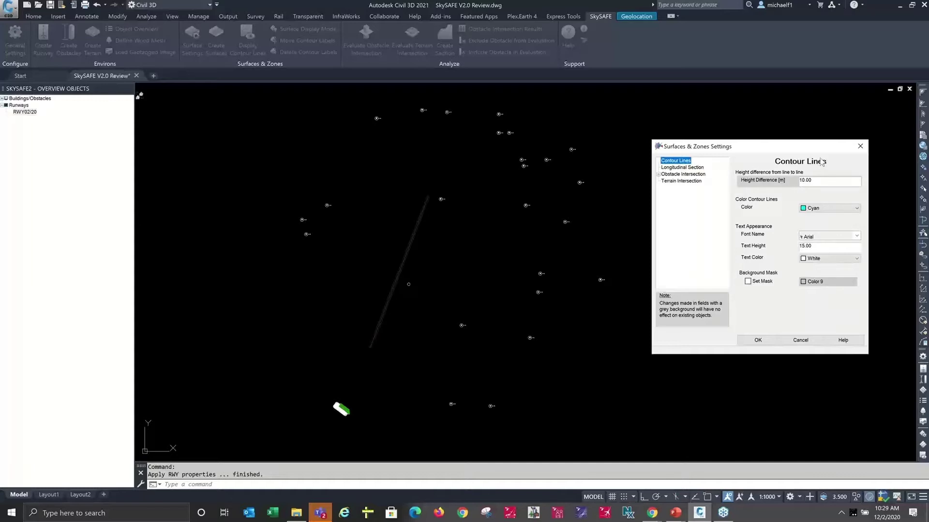
{"action": "left_click", "coordinate": [799, 181]}
{"action": "left_click", "coordinate": [844, 209]}
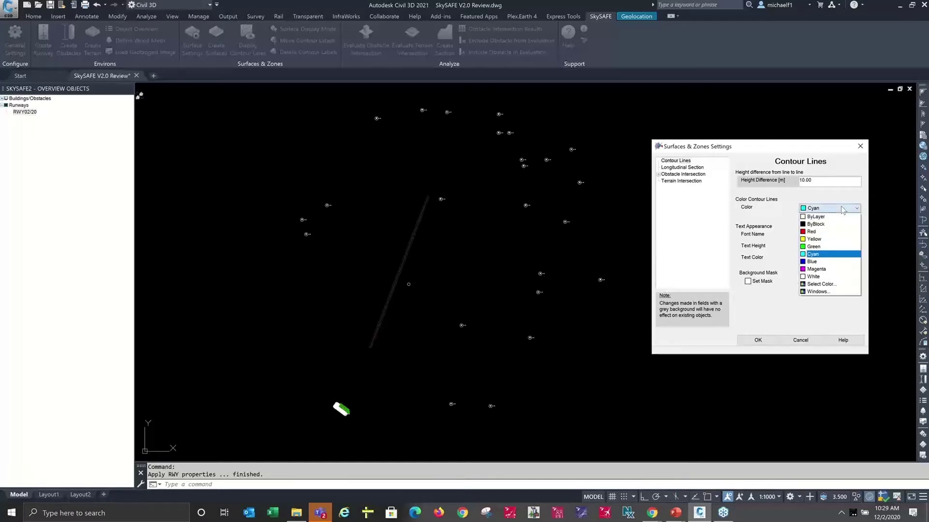
{"action": "left_click", "coordinate": [843, 208]}
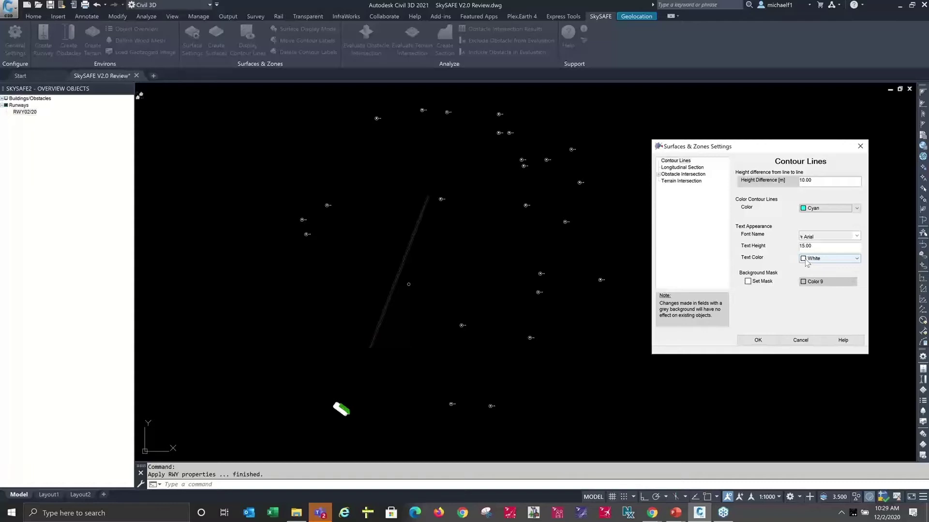
- Set the longitudinal section vertical scale factor to 10.00, leaving grid line spacing at 10
{"action": "left_click", "coordinate": [699, 168]}
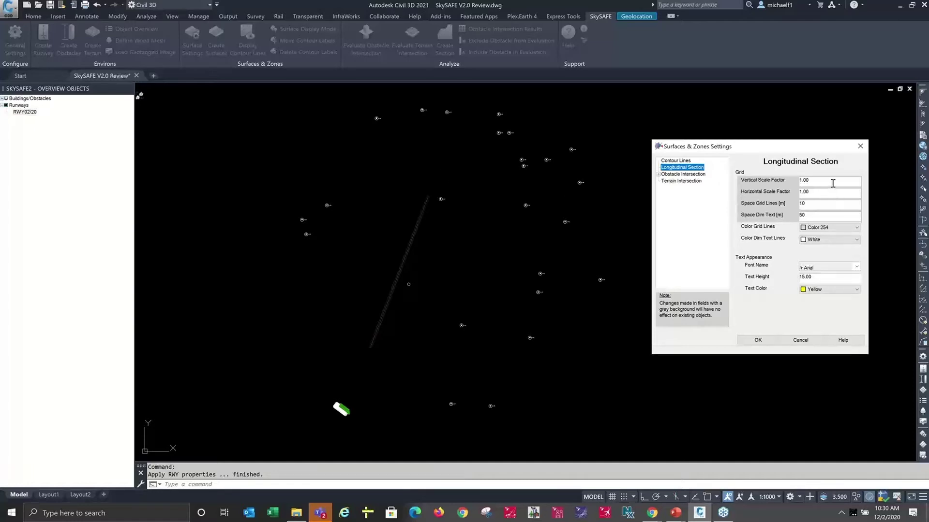
{"action": "key", "text": "Tab"}
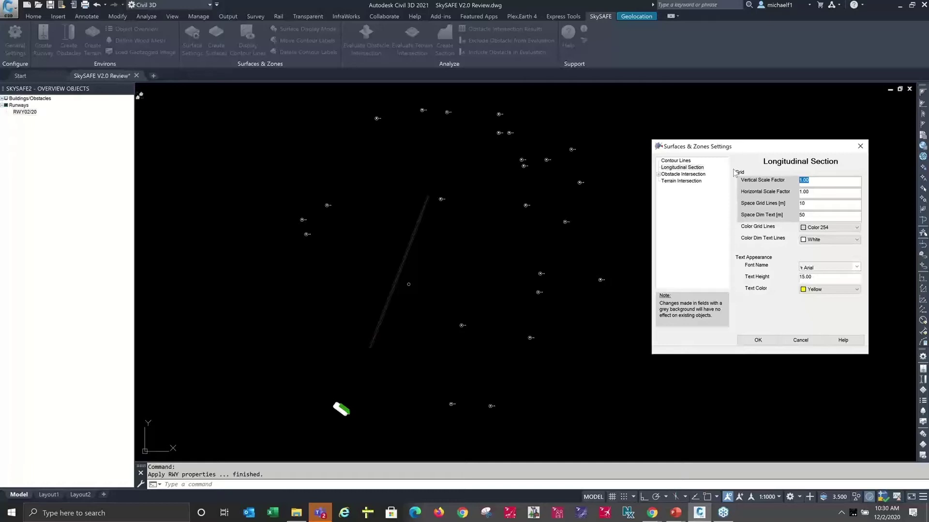
{"action": "type", "text": "10"}
{"action": "key", "text": "Tab"}
{"action": "left_click", "coordinate": [821, 192]}
{"action": "left_click_drag", "start_coordinate": [811, 205], "coordinate": [787, 204]}
{"action": "left_click", "coordinate": [809, 210]}
- Review the Obstacle Intersection General, Label and Indicator settings pages
{"action": "left_click", "coordinate": [658, 174]}
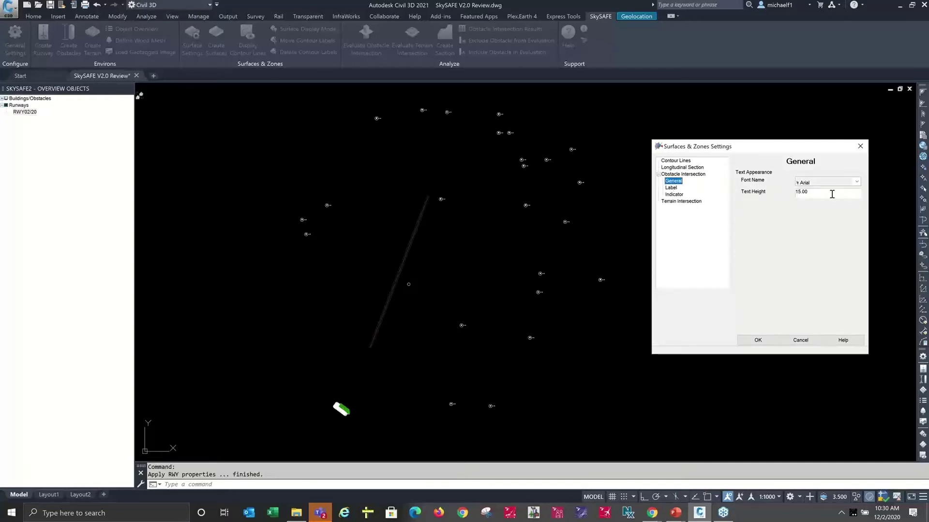
{"action": "left_click", "coordinate": [673, 188]}
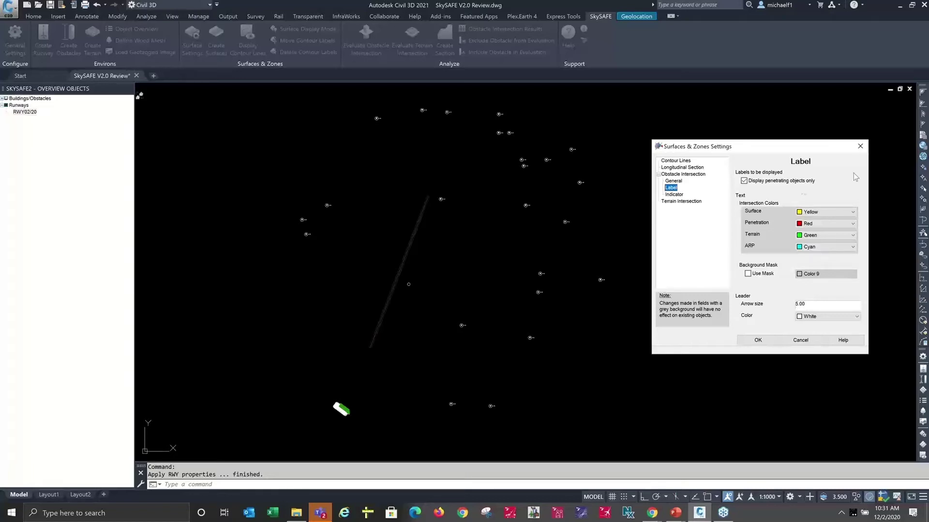
{"action": "left_click", "coordinate": [673, 194]}
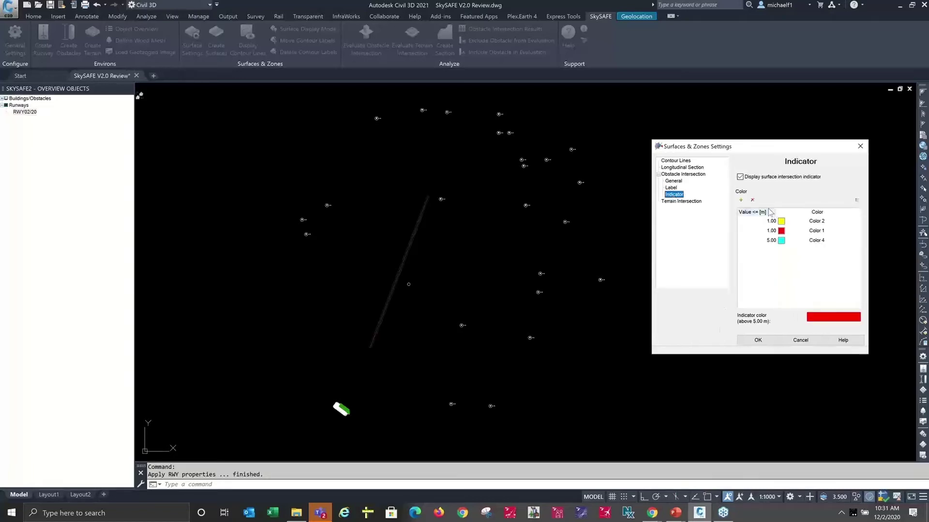
- Turn on the surface intersection indicator and set the red threshold to 2.50 m
{"action": "left_click", "coordinate": [741, 178]}
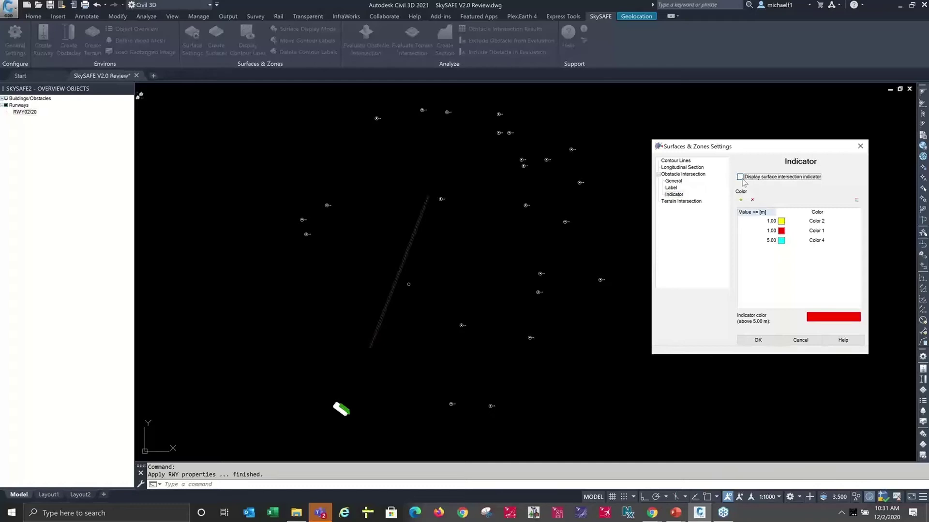
{"action": "left_click", "coordinate": [740, 177]}
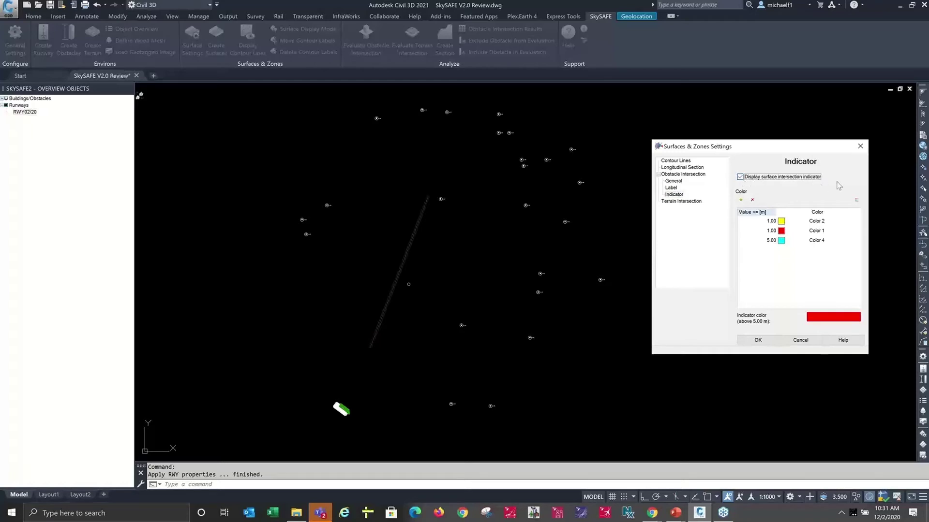
{"action": "double_click", "coordinate": [771, 231]}
{"action": "type", "text": "2.5"}
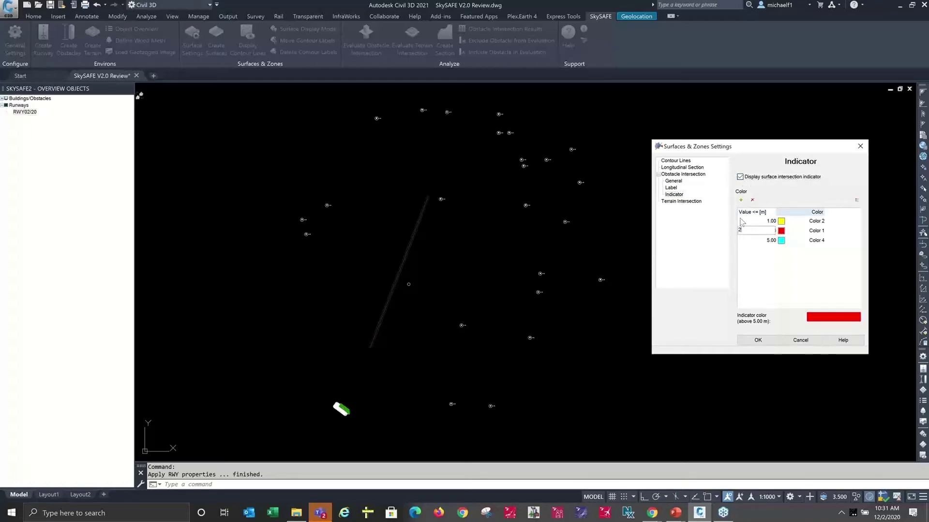
{"action": "key", "text": "Return"}
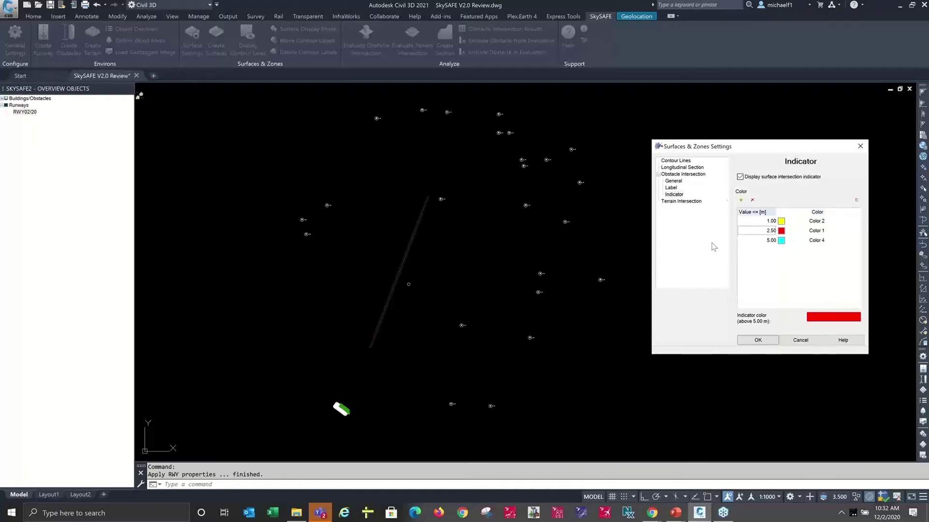
- Set terrain intersection colouring to plain Red after trying Surface color and Height-dependent
{"action": "left_click", "coordinate": [682, 201]}
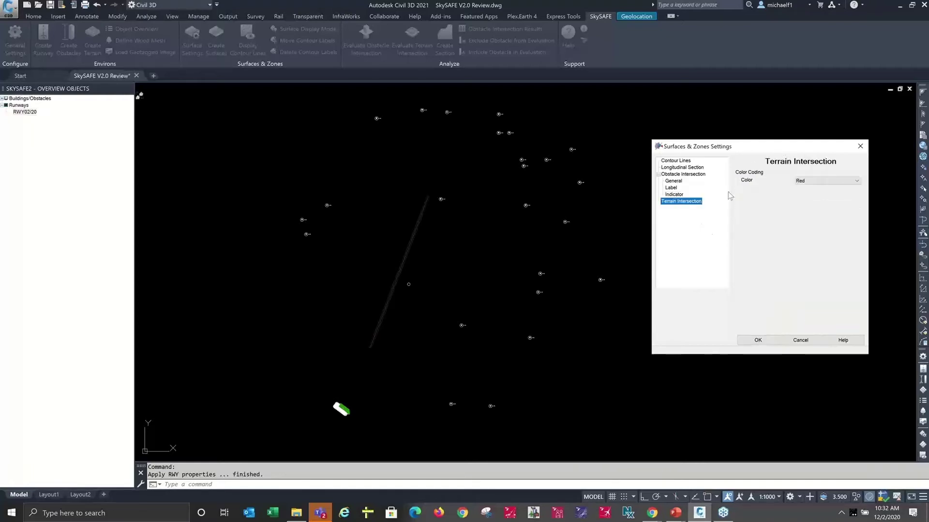
{"action": "left_click", "coordinate": [843, 181]}
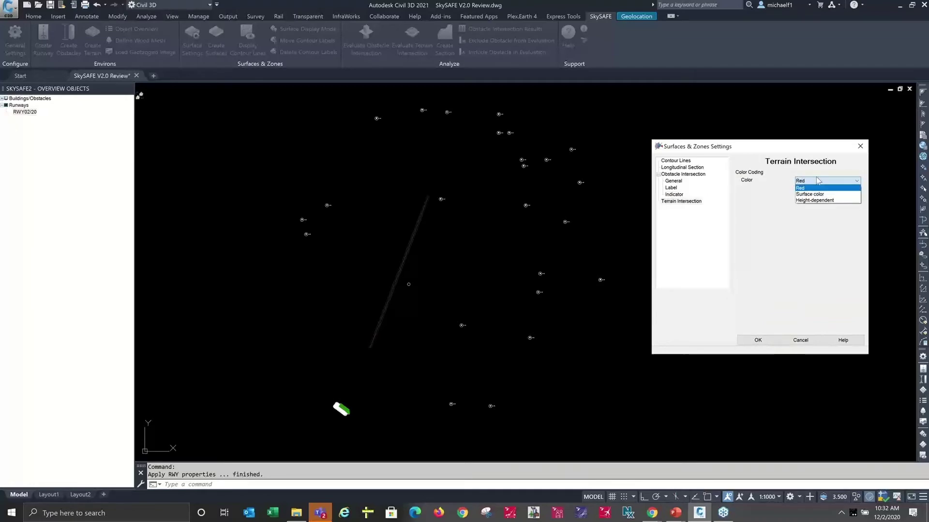
{"action": "left_click", "coordinate": [817, 195]}
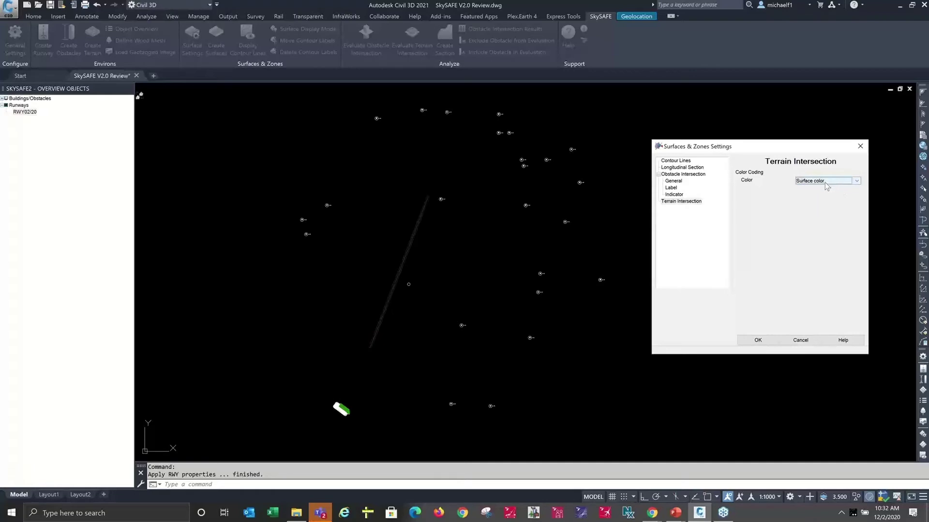
{"action": "left_click", "coordinate": [825, 182]}
{"action": "left_click", "coordinate": [812, 202]}
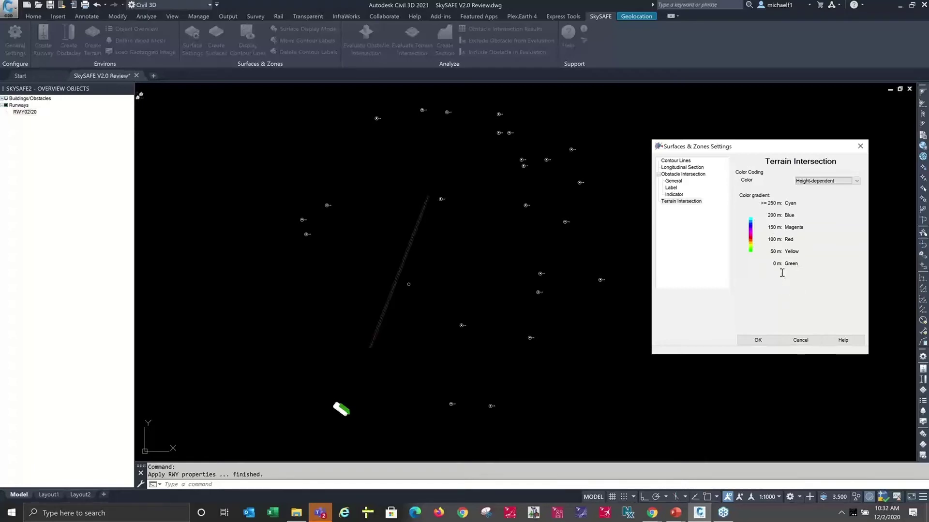
{"action": "left_click", "coordinate": [831, 187]}
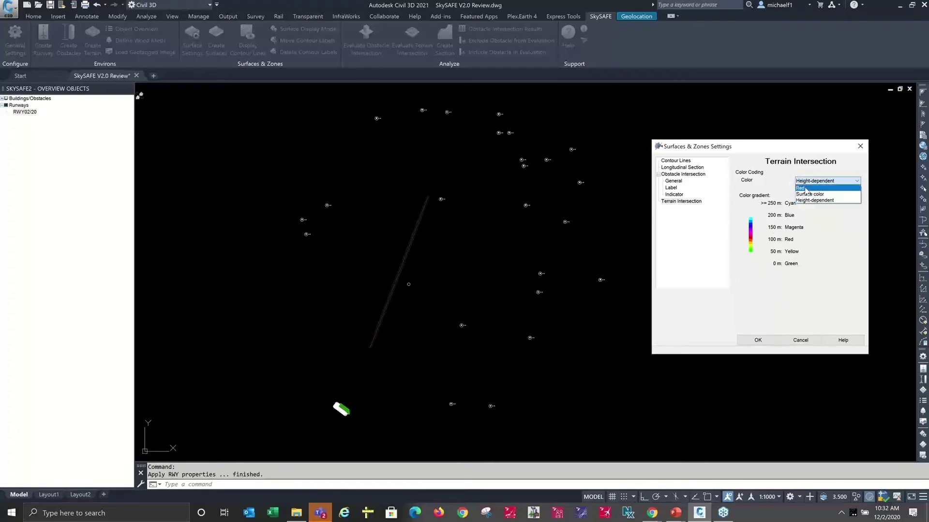
{"action": "left_click", "coordinate": [811, 191]}
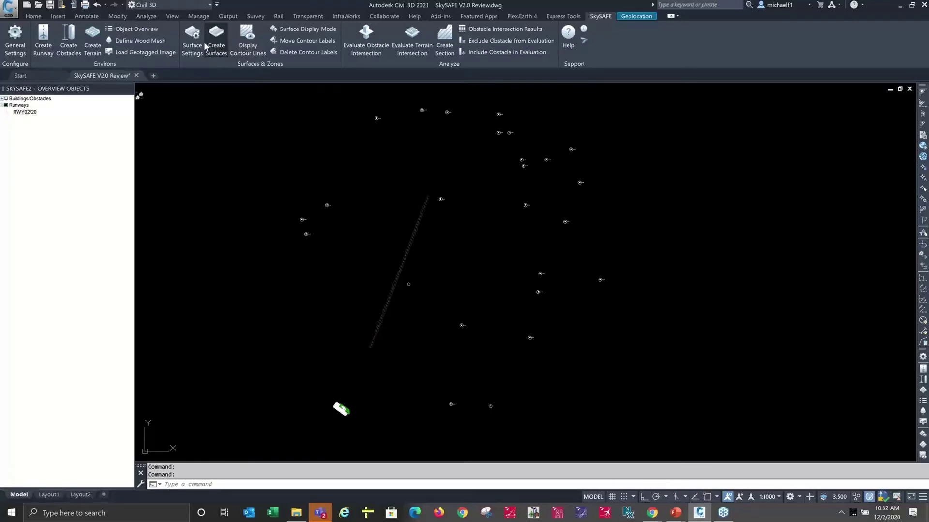
- Start Create Surfaces and choose the ICAO Annex 14 Volume 1 8th runway standard
{"action": "left_click", "coordinate": [204, 42]}
{"action": "left_click", "coordinate": [530, 130]}
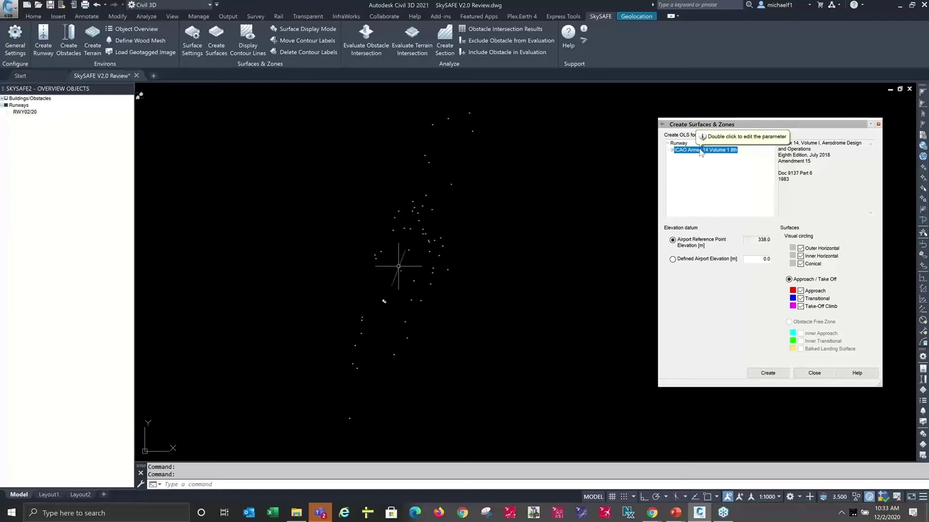
- Open OLS Properties for ICAO Annex 14 and compare runway ends 20 and 02
{"action": "double_click", "coordinate": [702, 151]}
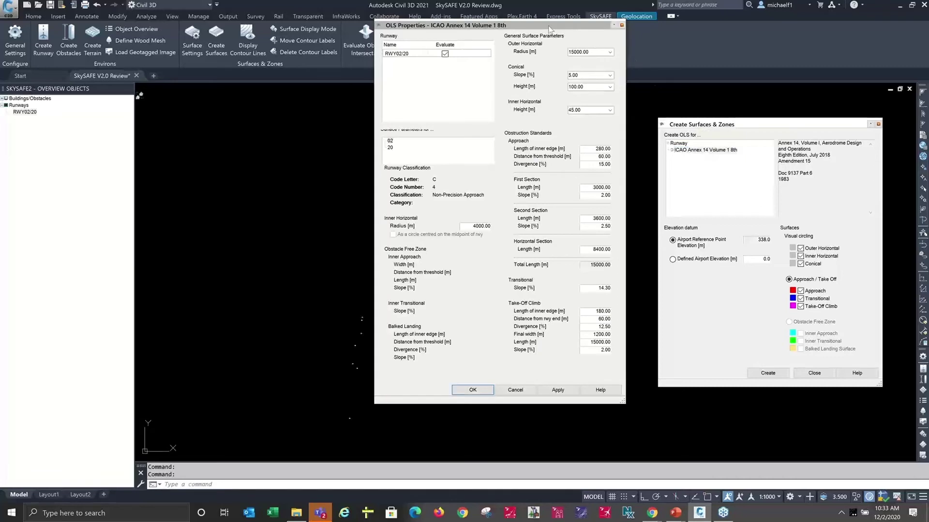
{"action": "left_click_drag", "start_coordinate": [531, 24], "coordinate": [508, 63]}
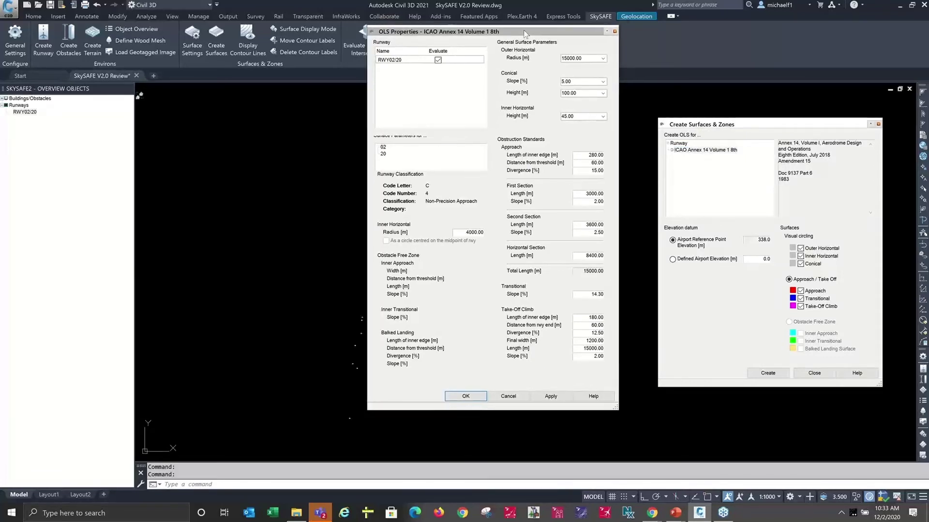
{"action": "left_click", "coordinate": [369, 183]}
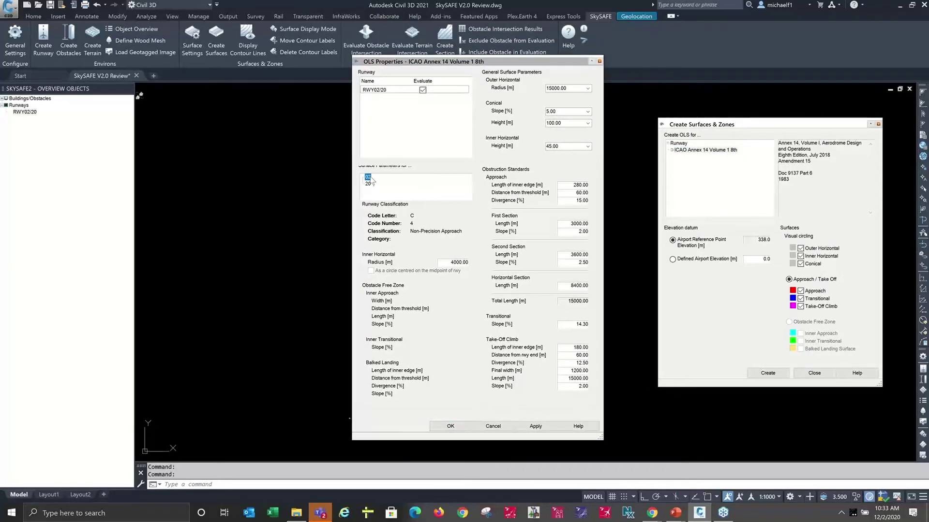
{"action": "left_click", "coordinate": [368, 178]}
- Review the 4000 m inner radius, 15000 m outer radius and 5.00% conical slope
{"action": "left_click_drag", "start_coordinate": [450, 262], "coordinate": [469, 264]}
{"action": "left_click_drag", "start_coordinate": [581, 88], "coordinate": [548, 88]}
{"action": "double_click", "coordinate": [559, 112]}
{"action": "left_click", "coordinate": [373, 203]}
{"action": "left_click", "coordinate": [368, 184]}
{"action": "left_click", "coordinate": [329, 173]}
{"action": "left_click", "coordinate": [368, 185]}
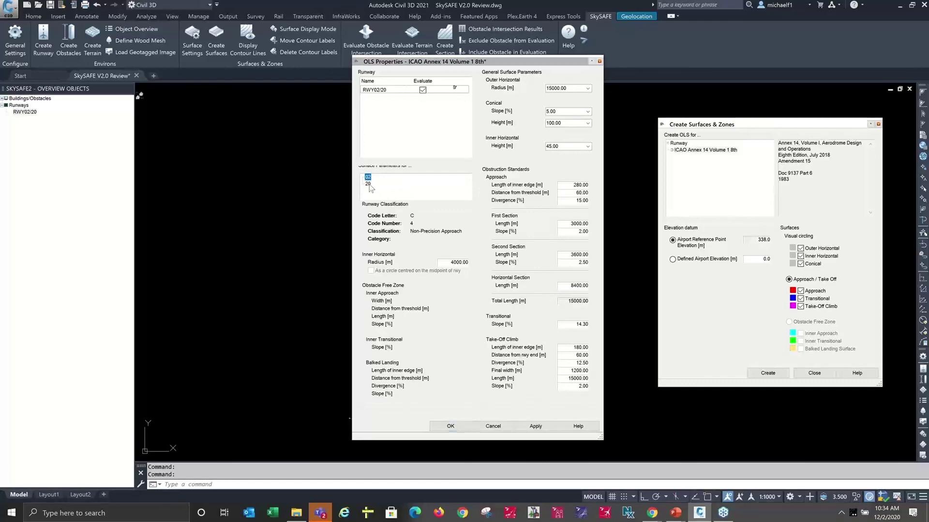